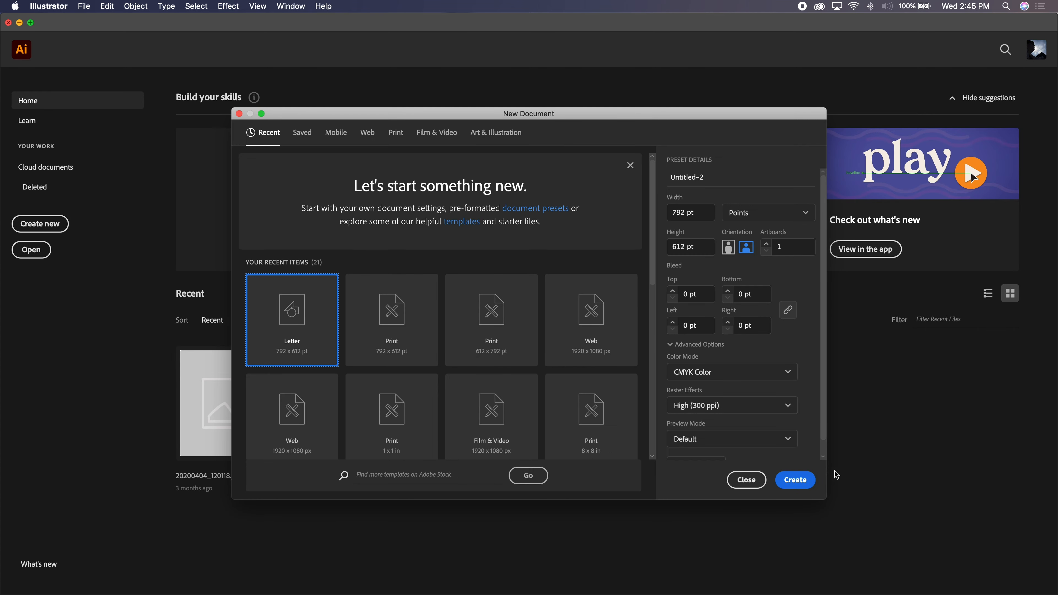
Step: Create a landscape Letter document, 792 × 612 pt in CMYK Color, and activate the Pen tool
left_click(807, 482)
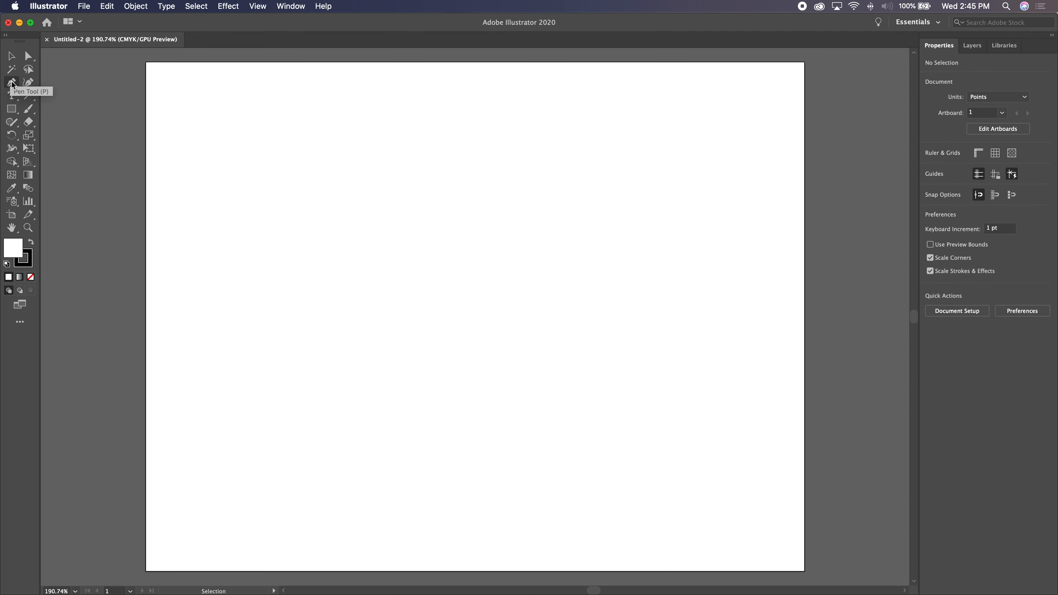
key("p")
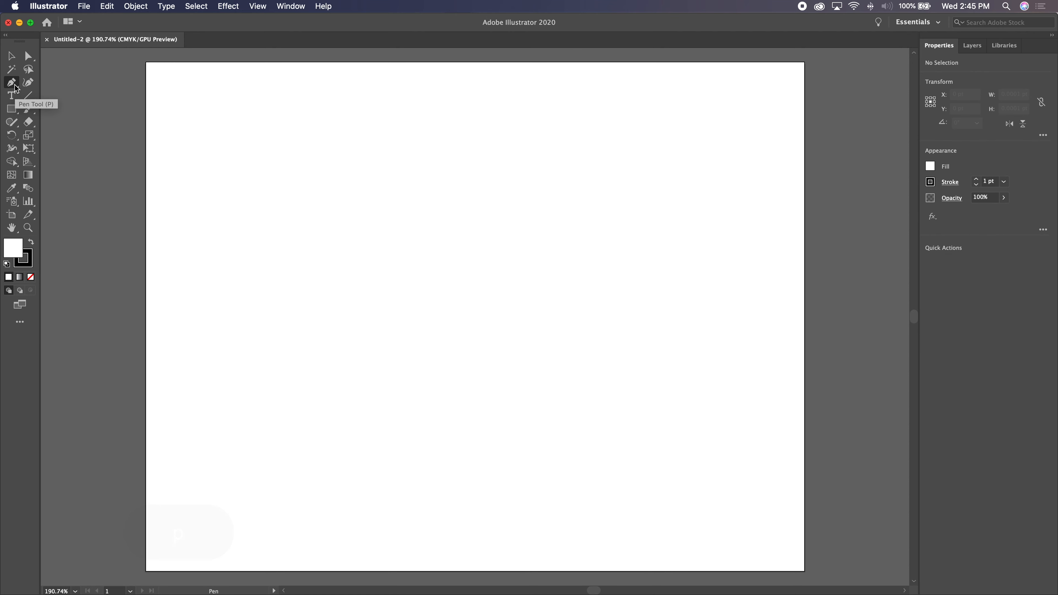
Step: Examine the toolbar's single- and double-column layouts, the list of all tools, and the Basic and Advanced toolbar options
left_click(5, 37)
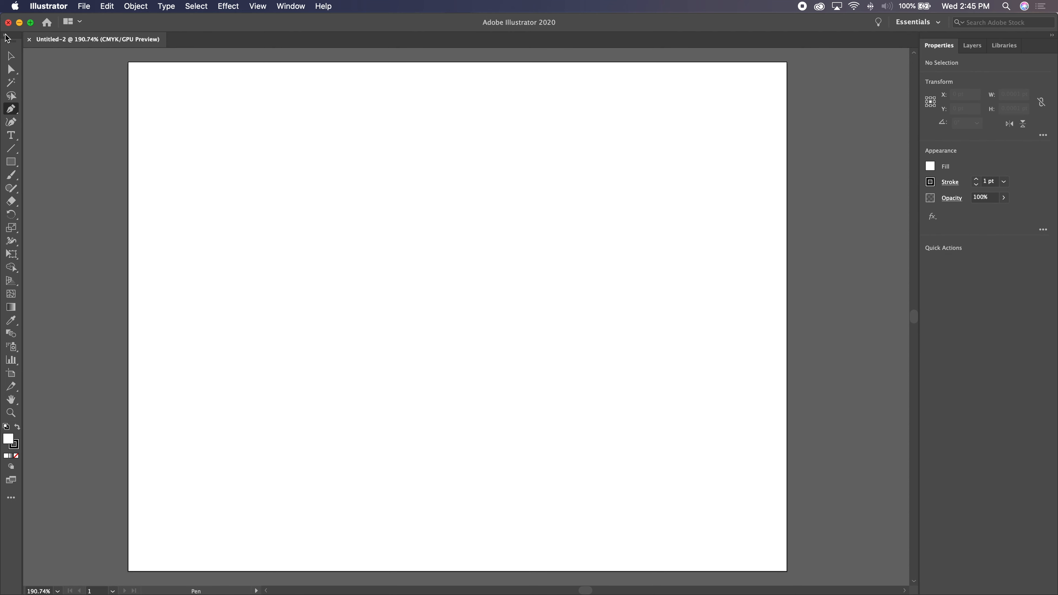
left_click(6, 37)
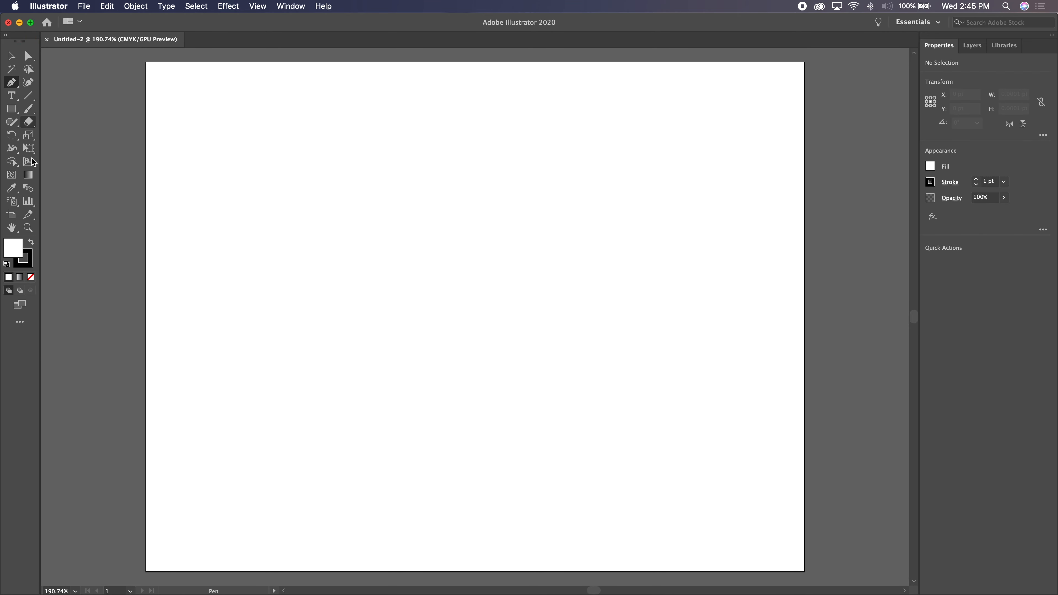
left_click(19, 326)
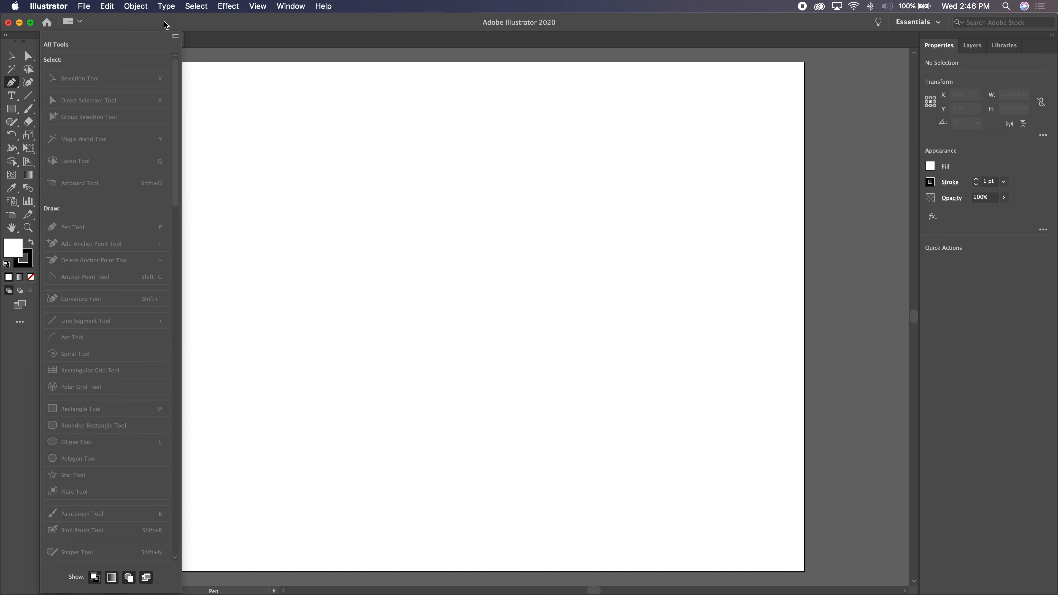
left_click(175, 37)
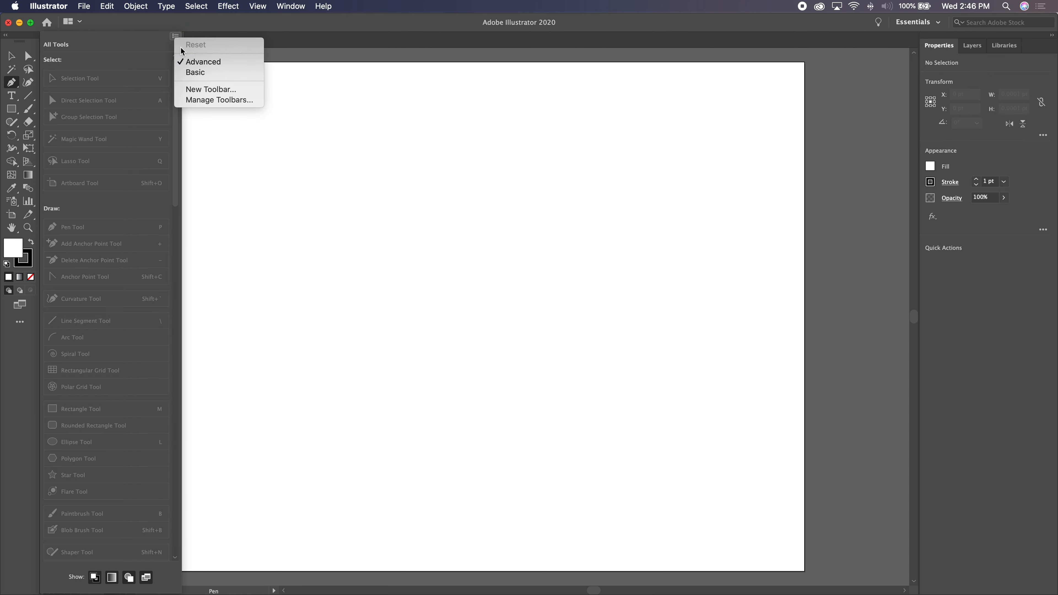
left_click(175, 38)
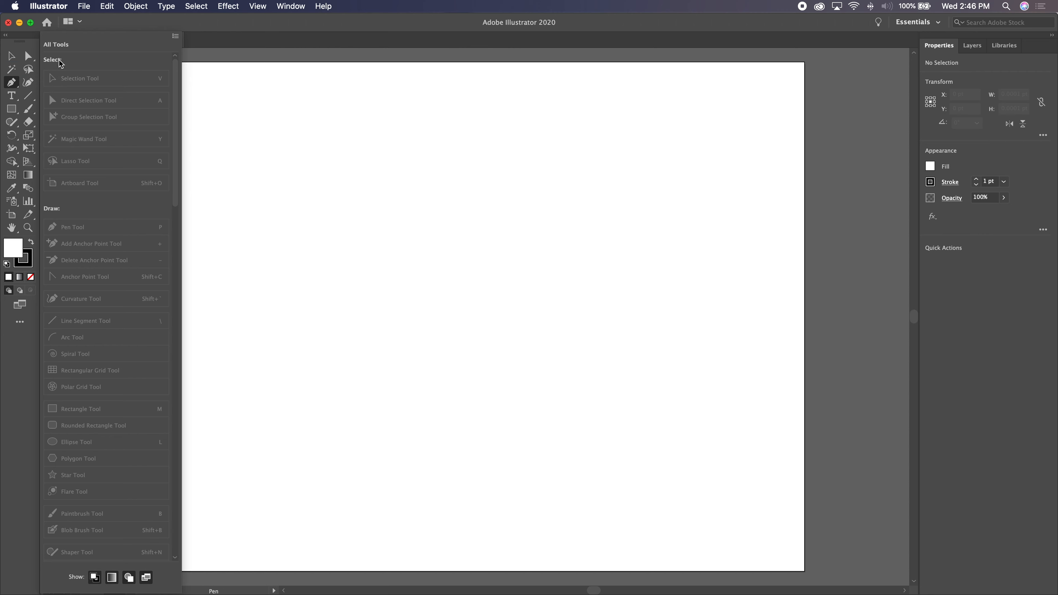
left_click(6, 341)
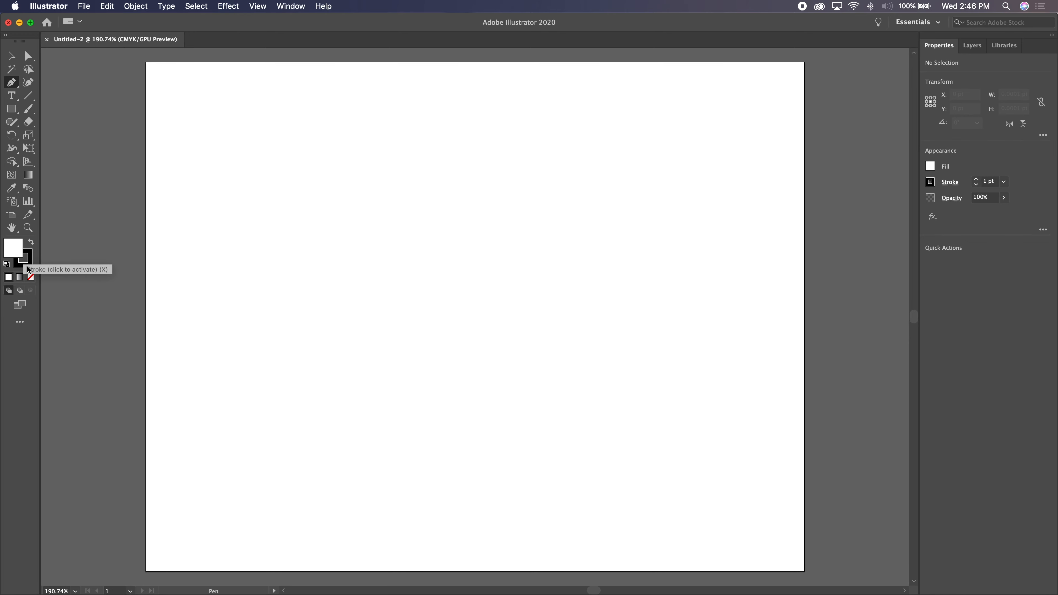
Step: Draw a closed six-point shape made only of straight segments with the Pen tool in the artboard's upper-left area
left_click(202, 210)
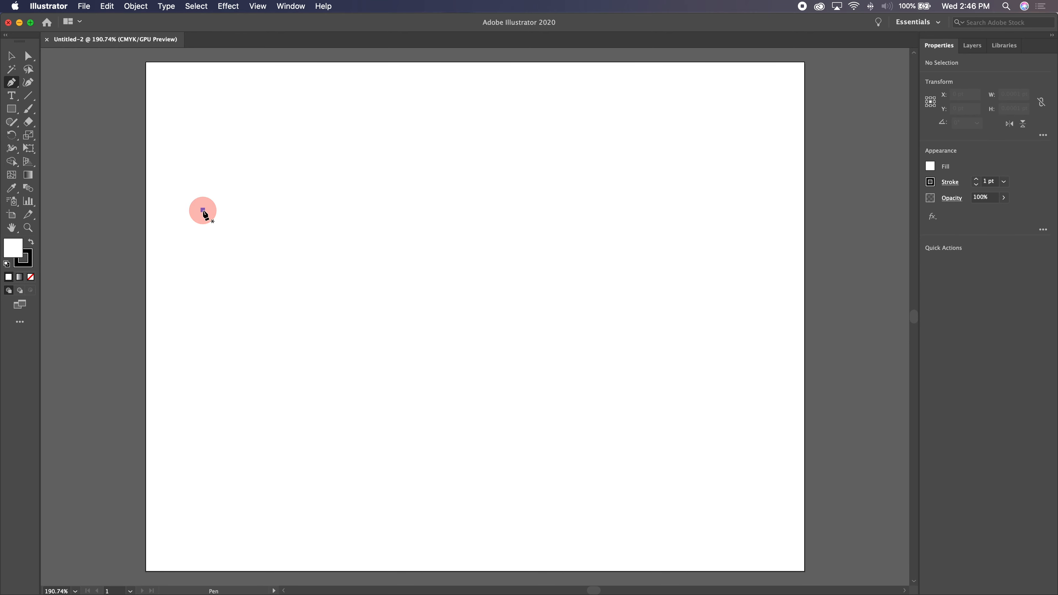
left_click(292, 114)
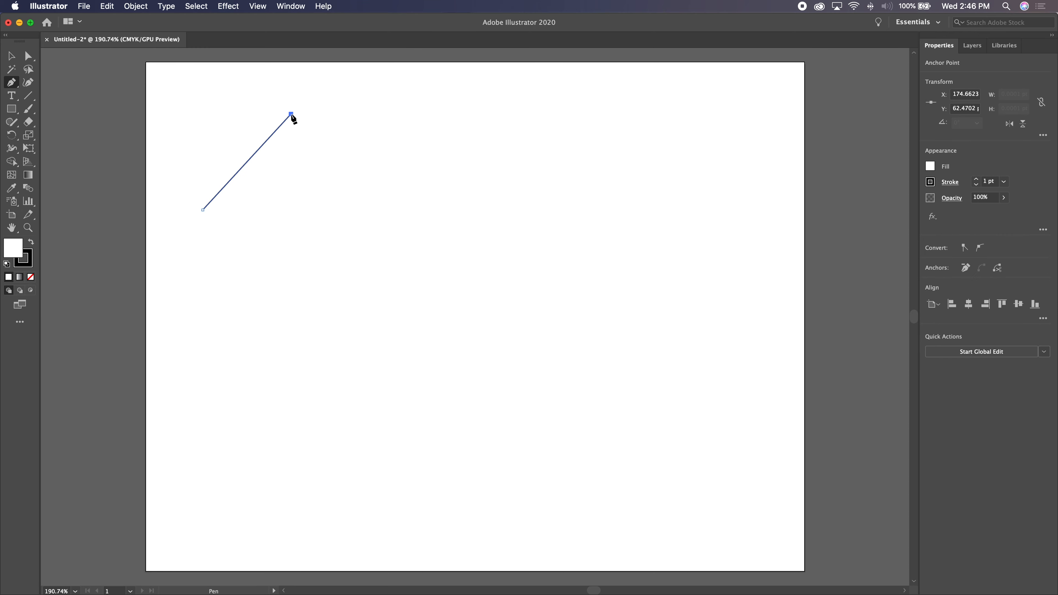
left_click(364, 208)
left_click(305, 289)
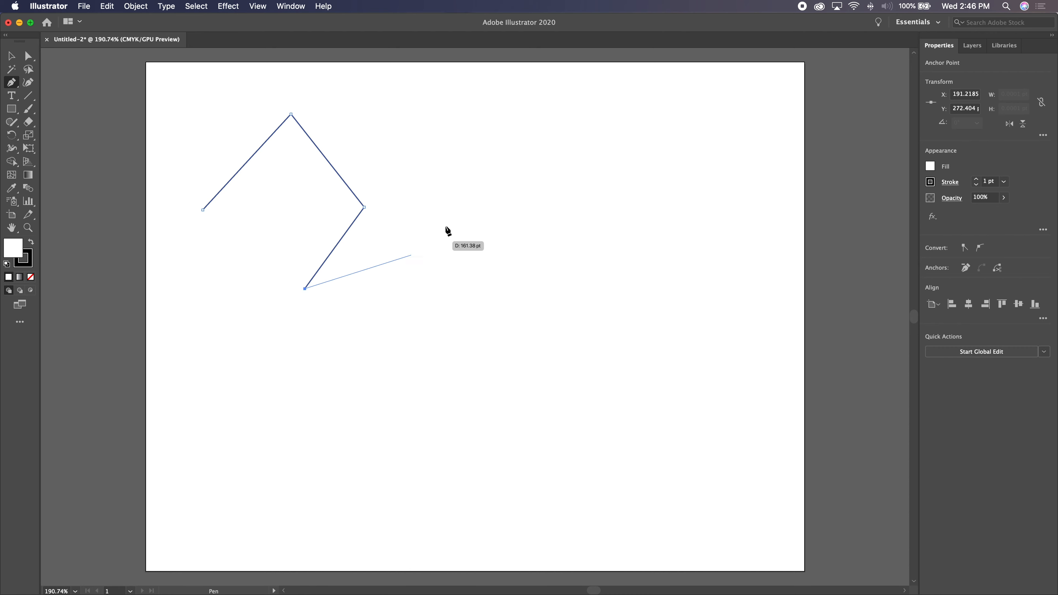
left_click(453, 201)
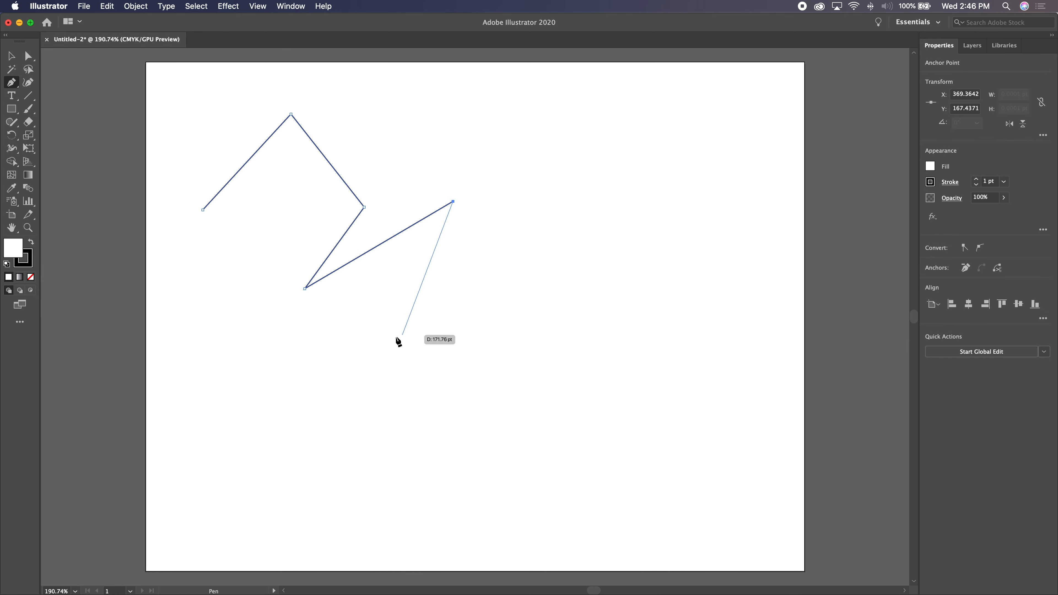
left_click(318, 354)
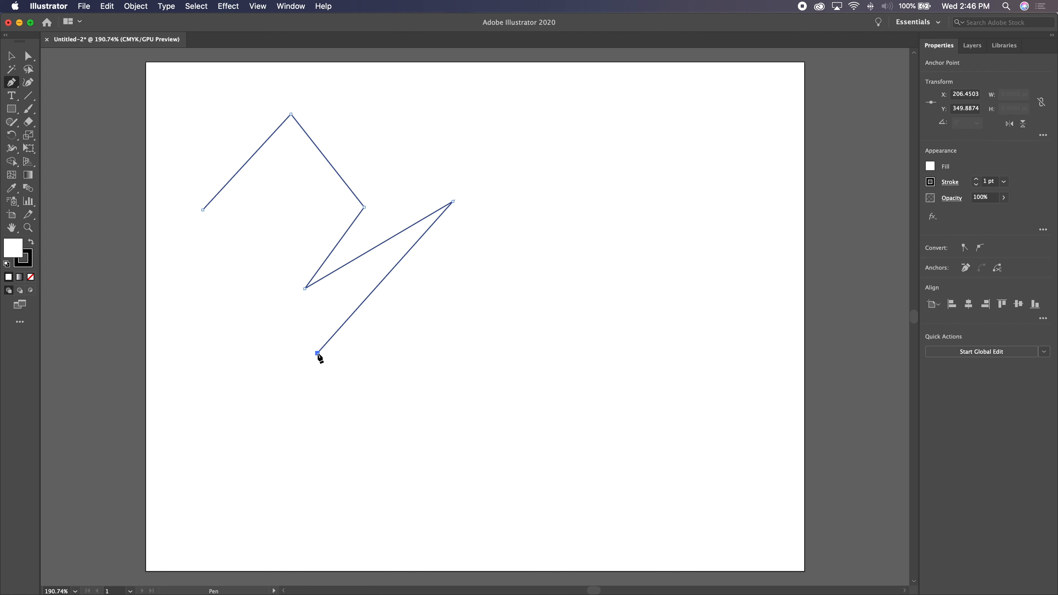
left_click(203, 210)
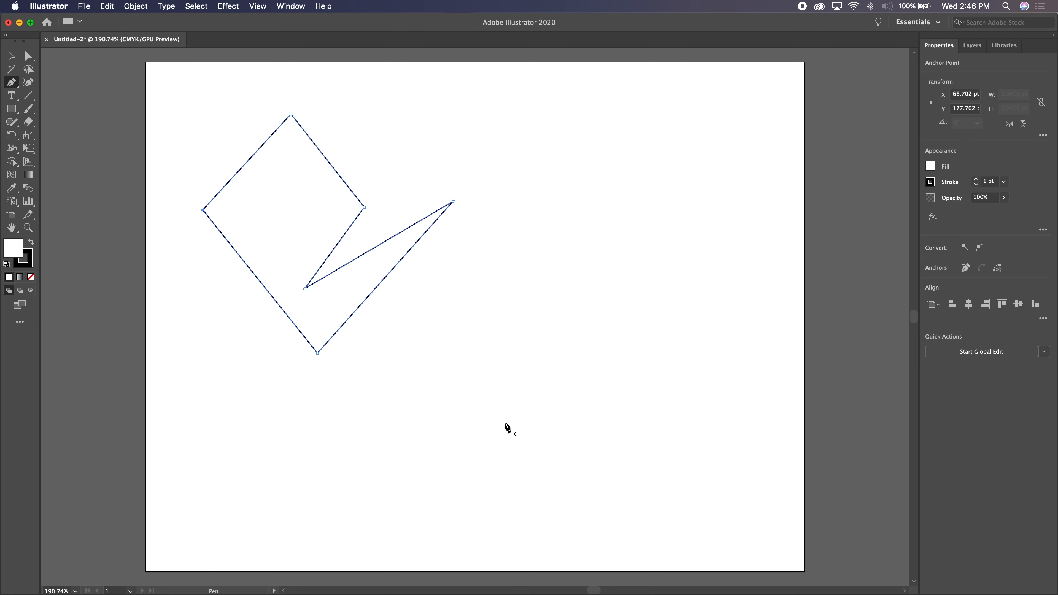
Step: Draw an open path about 338 × 370 pt beside the polygon, one straight segment followed by flowing curves, and delete it
left_click(421, 160)
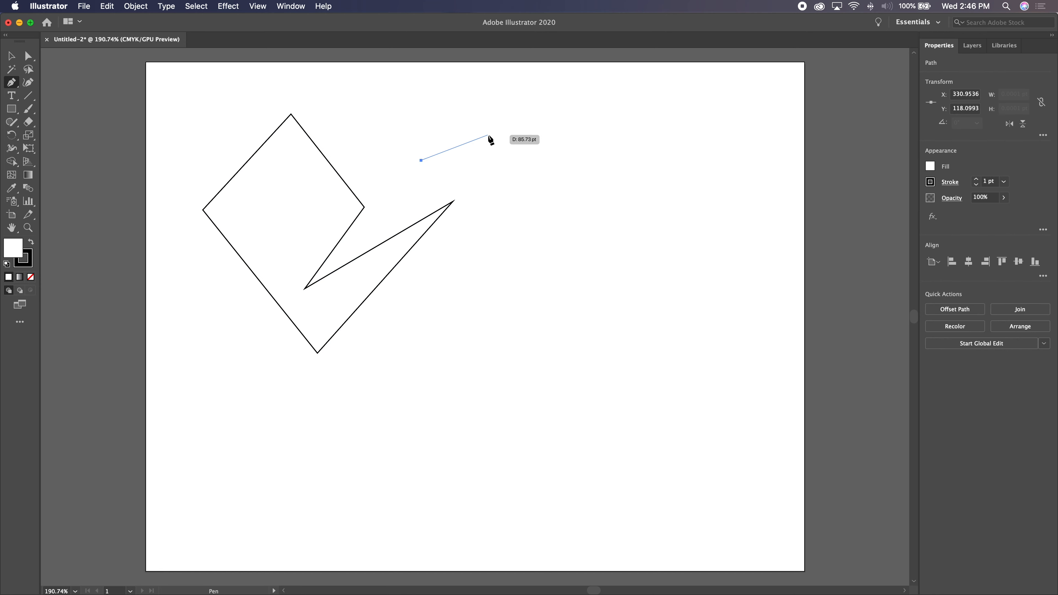
left_click(479, 119)
left_click(519, 194)
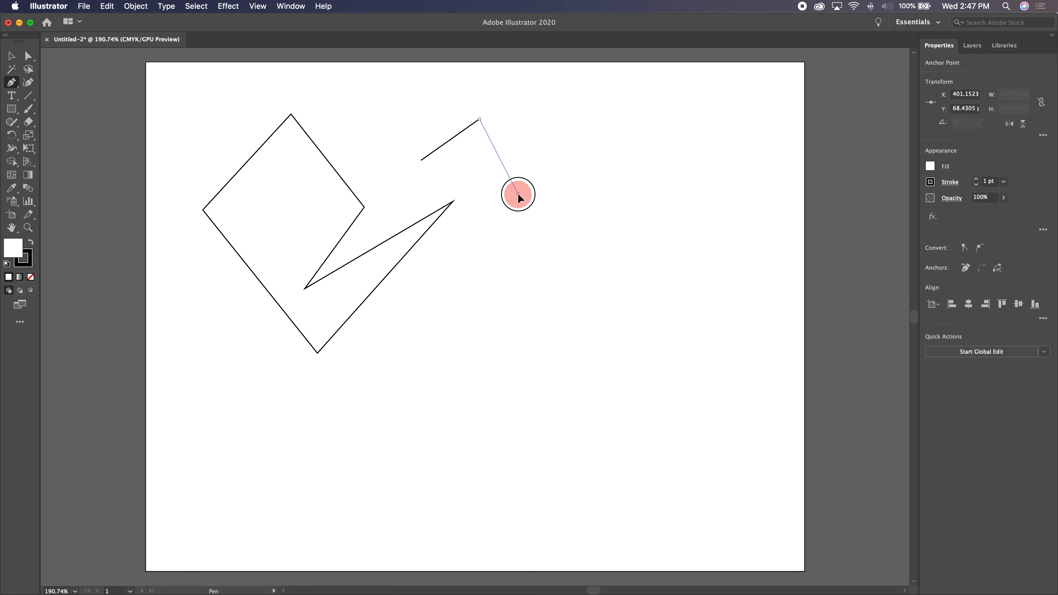
left_click_drag(541, 202, 603, 218)
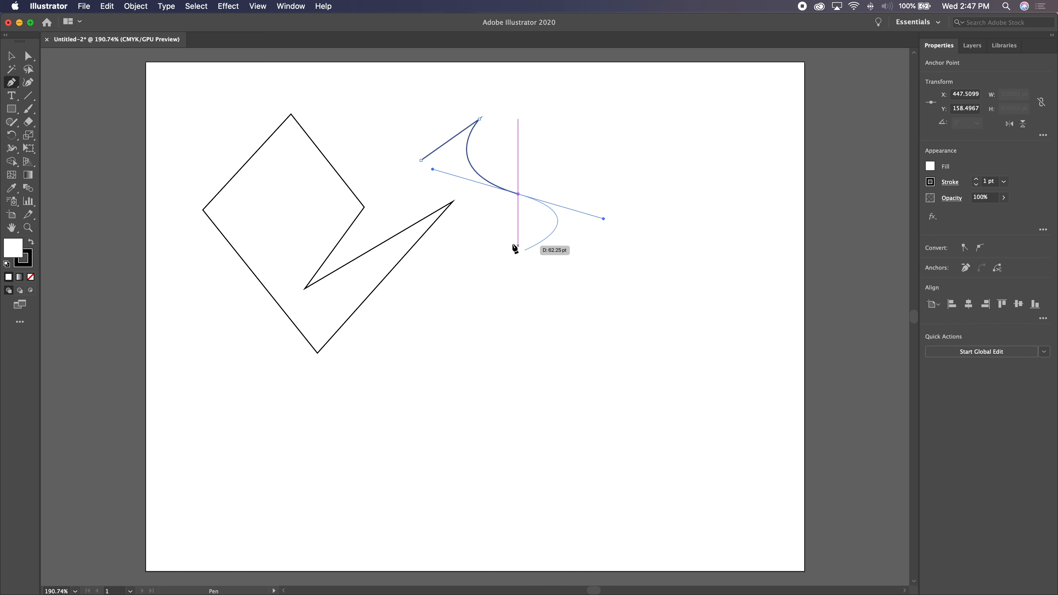
left_click_drag(511, 286, 520, 352)
left_click_drag(602, 345, 703, 318)
left_click_drag(645, 427, 558, 423)
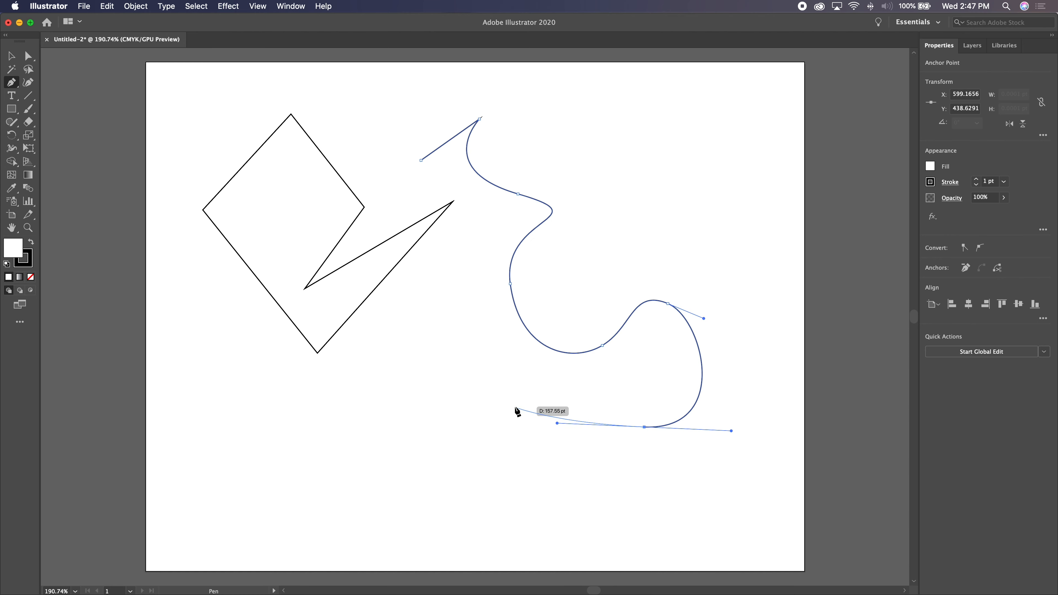
left_click(493, 362)
left_click_drag(493, 362, 394, 382)
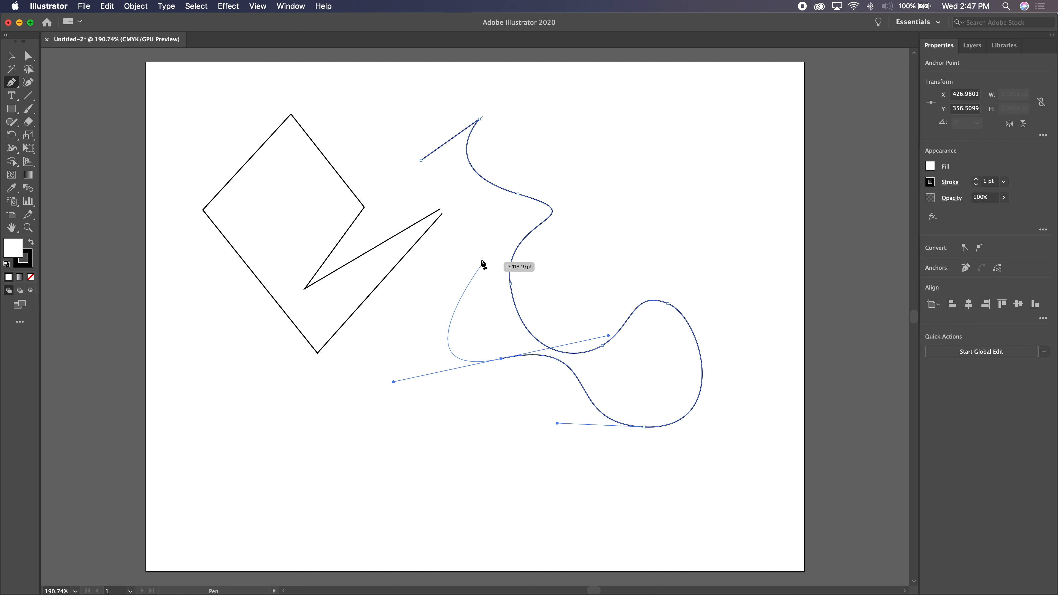
left_click_drag(479, 234, 452, 187)
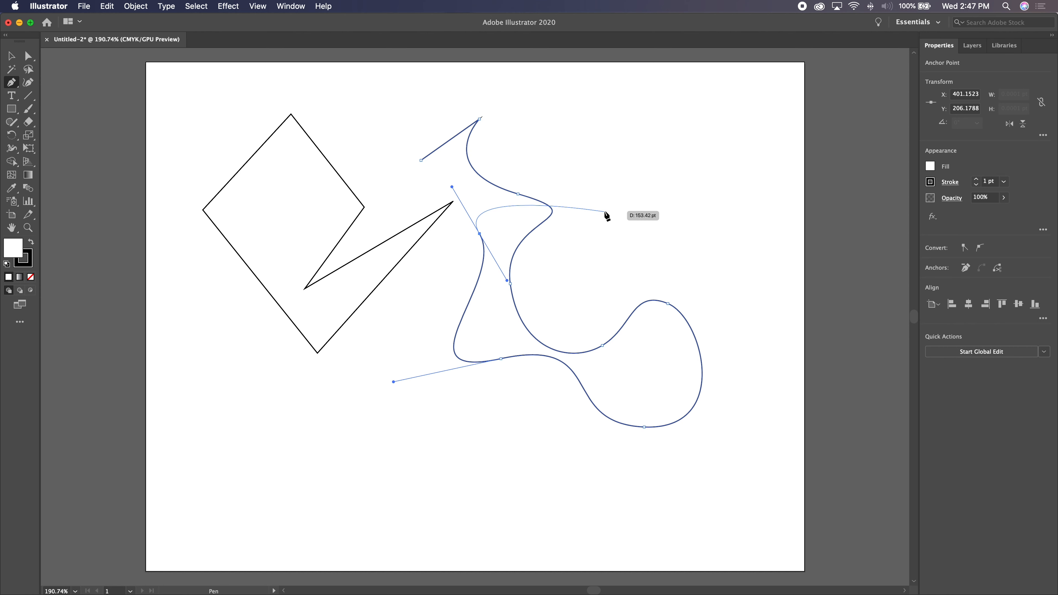
key("BackSpace")
key("BackSpace")
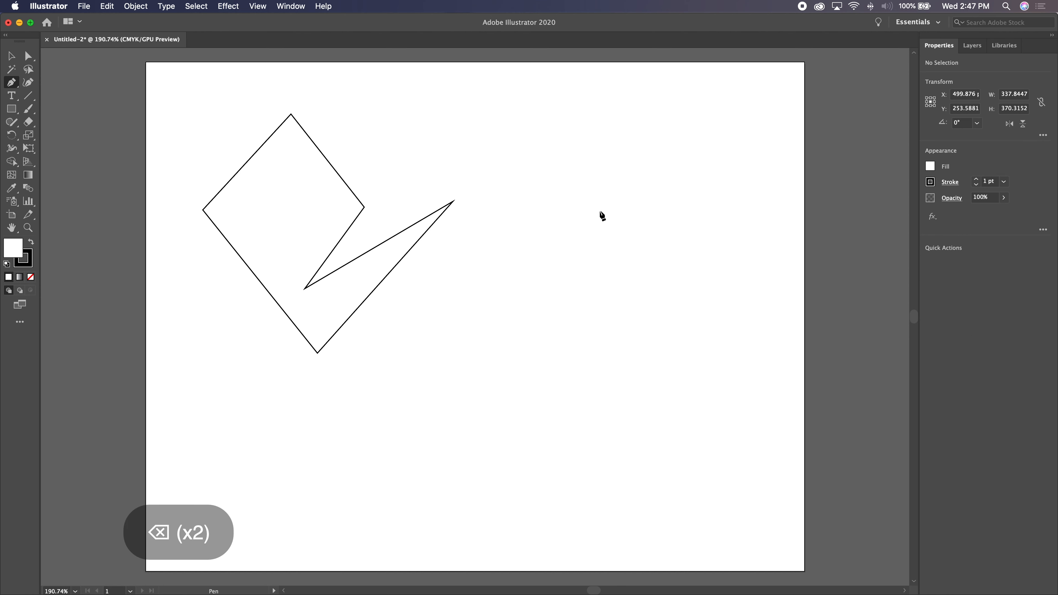
Step: Draw a closed, leaf-like curved shape about 224 × 91 pt from two anchor points beside the polygon
left_click(381, 190)
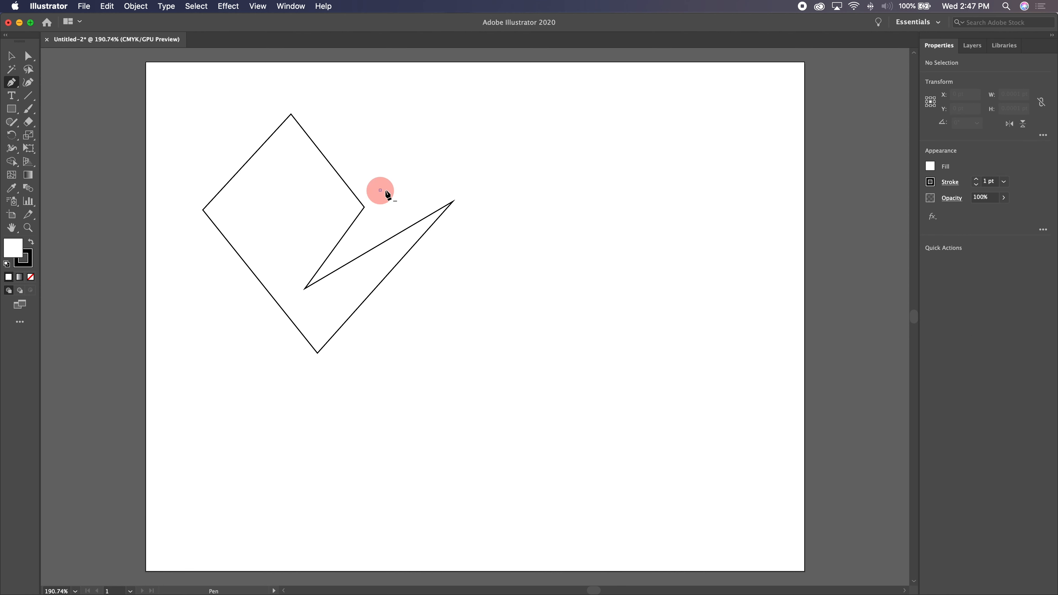
left_click(530, 191)
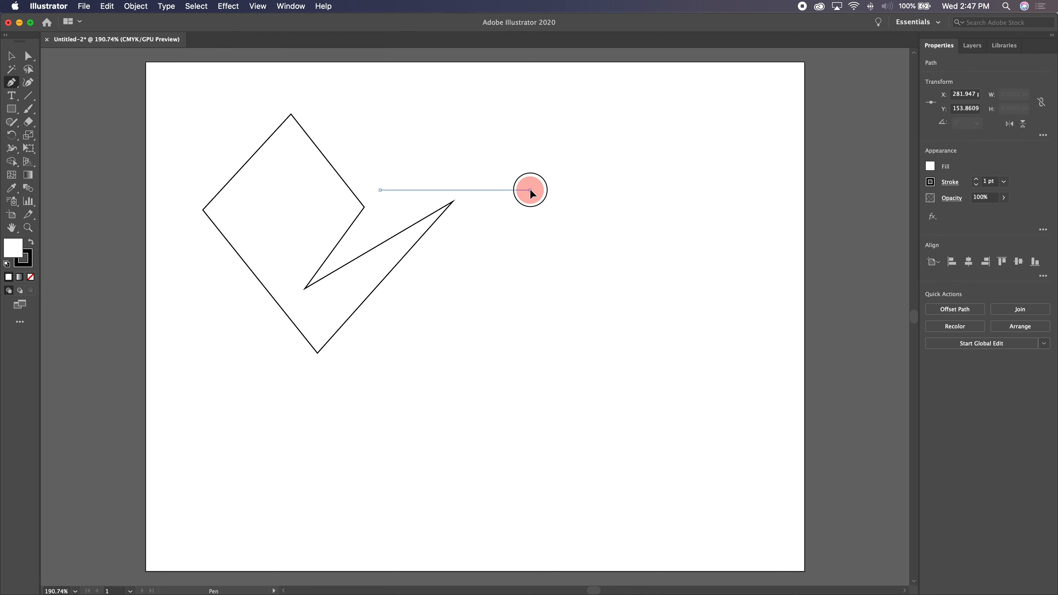
left_click_drag(530, 190, 558, 202)
left_click_drag(618, 214, 665, 276)
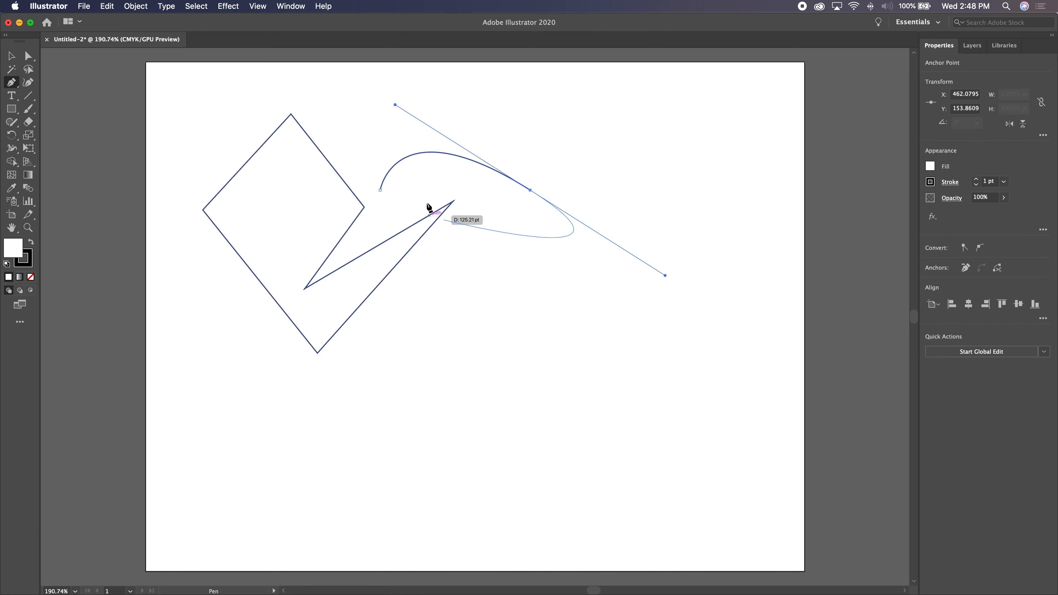
left_click(382, 191)
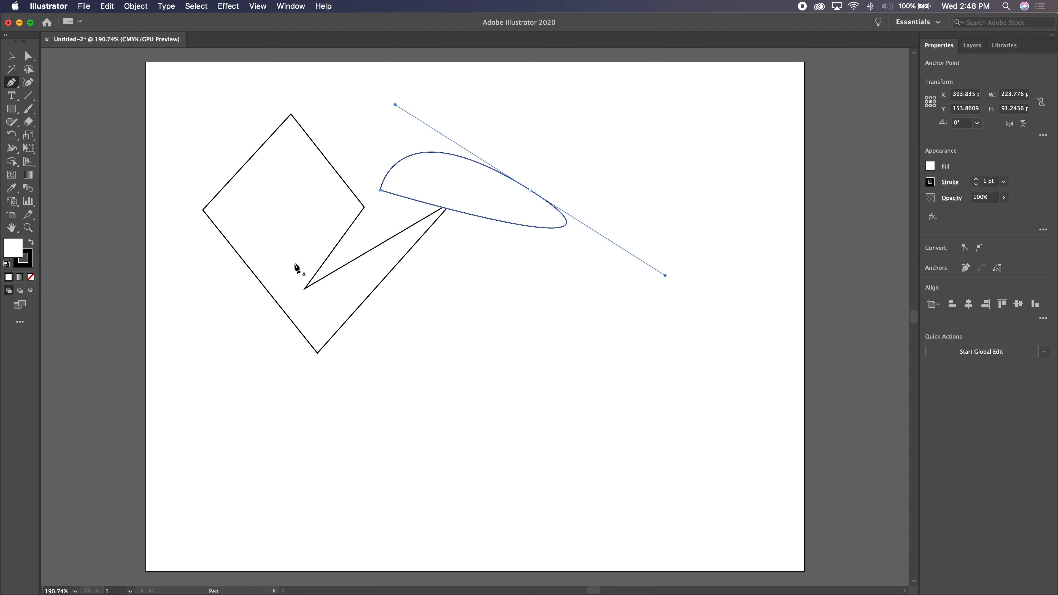
Step: Draw a large closed freeform shape below the other two, mixing straight segments and wavy curves
left_click(203, 270)
left_click(238, 384)
left_click(349, 374)
left_click_drag(395, 342, 530, 431)
left_click_drag(450, 439, 404, 431)
left_click(372, 433)
left_click_drag(311, 416, 277, 430)
left_click_drag(199, 418, 179, 357)
left_click(203, 272)
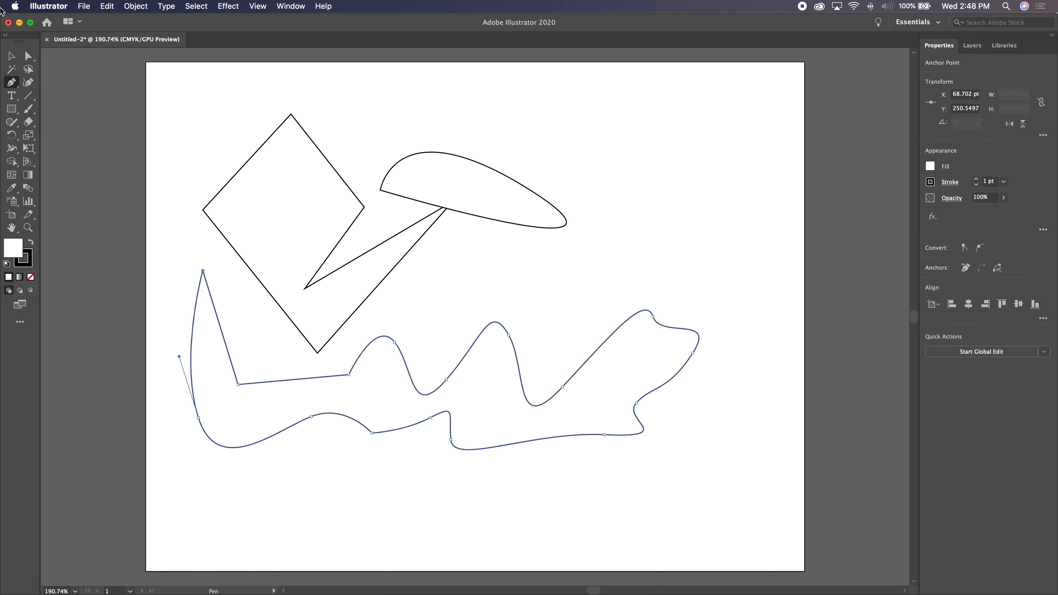
Step: Select all three practice shapes together and delete them to empty the artboard
left_click(13, 57)
left_click_drag(187, 155, 618, 465)
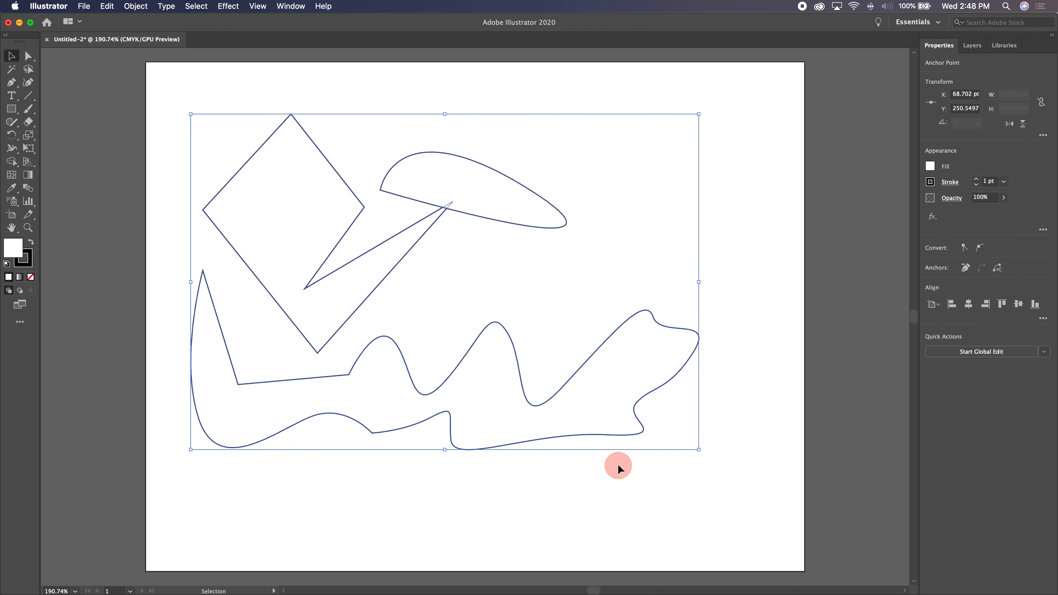
key("BackSpace")
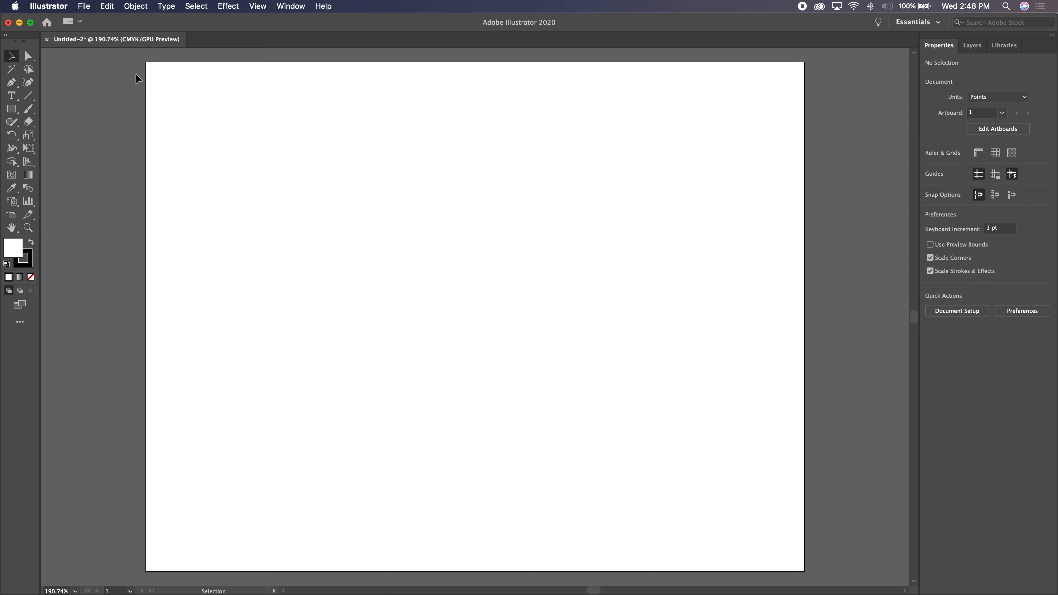
Step: Show the rulers and place three horizontal guides at about 108, 180 and 252 pt below the artboard's top edge
key("super+r")
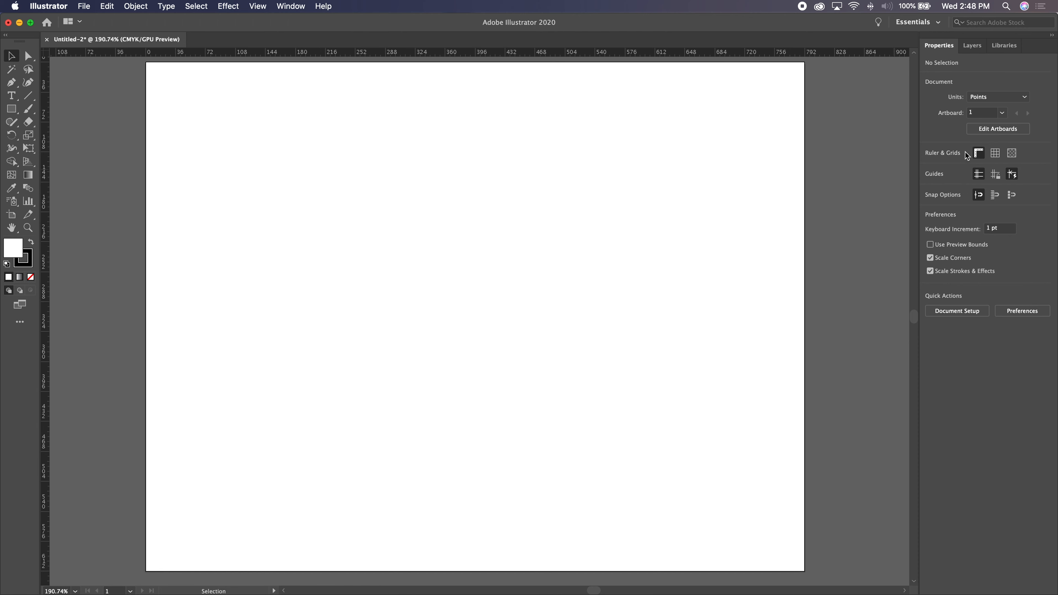
left_click(980, 154)
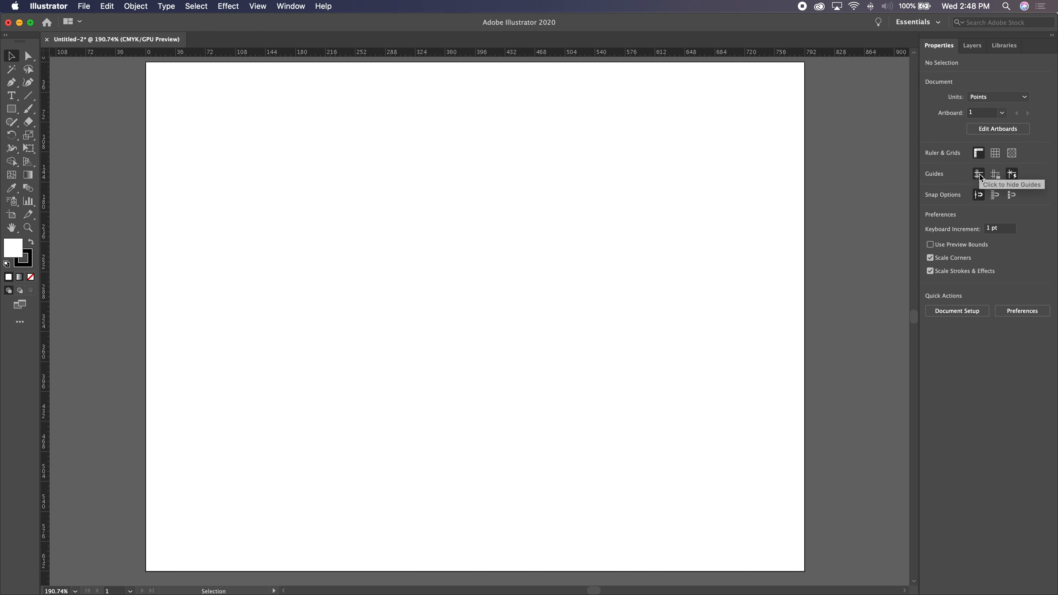
left_click_drag(241, 56, 244, 152)
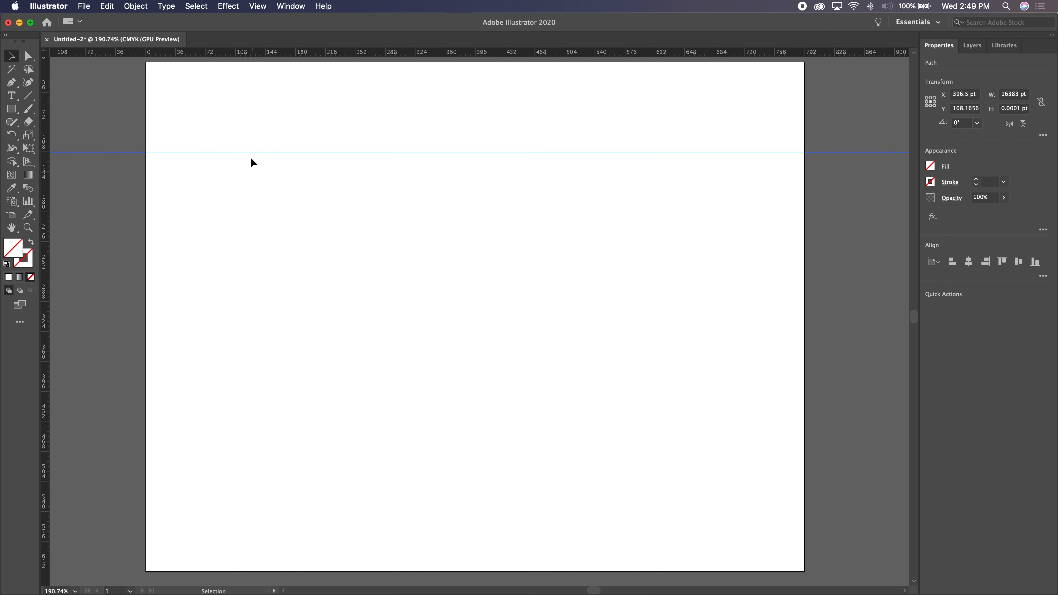
left_click_drag(235, 54, 223, 213)
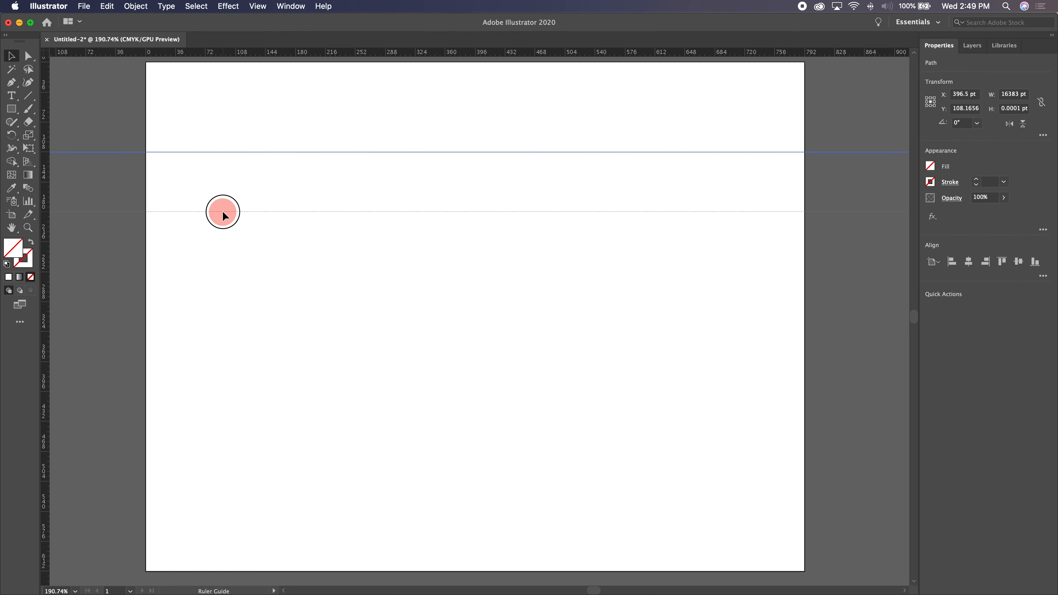
left_click_drag(223, 213, 222, 212)
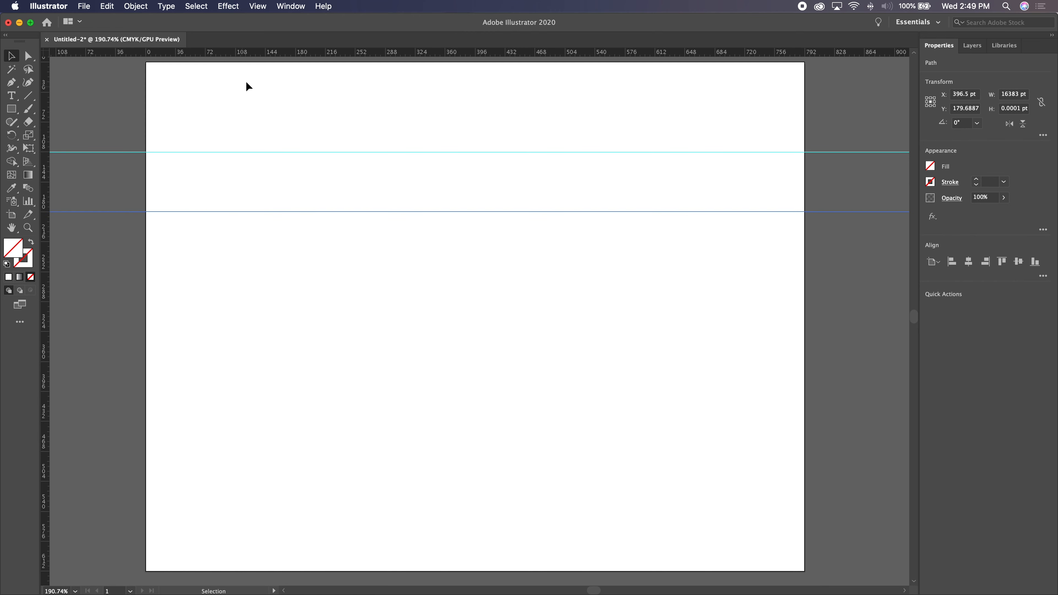
left_click_drag(245, 55, 251, 273)
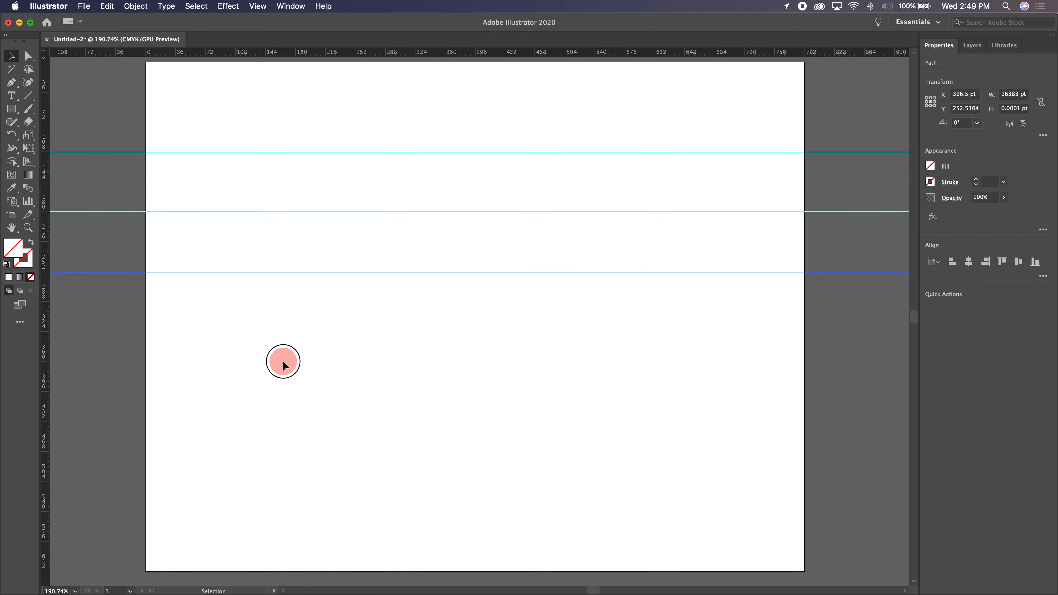
left_click(284, 362)
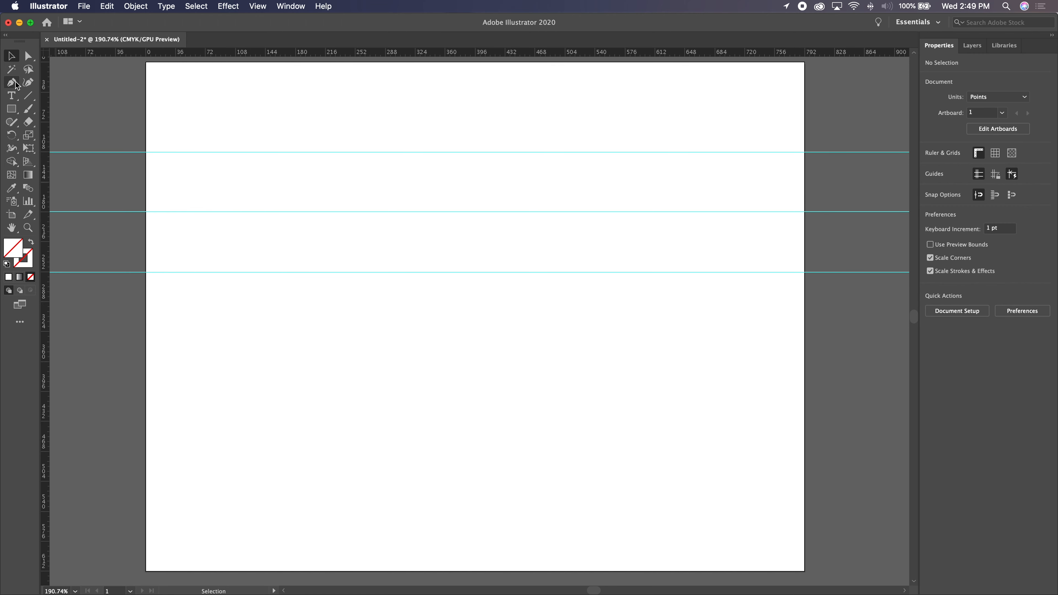
Step: Restore the default white fill and black stroke, and draw a cursive capital M with the Pen tool between the upper and lower guides
left_click(6, 265)
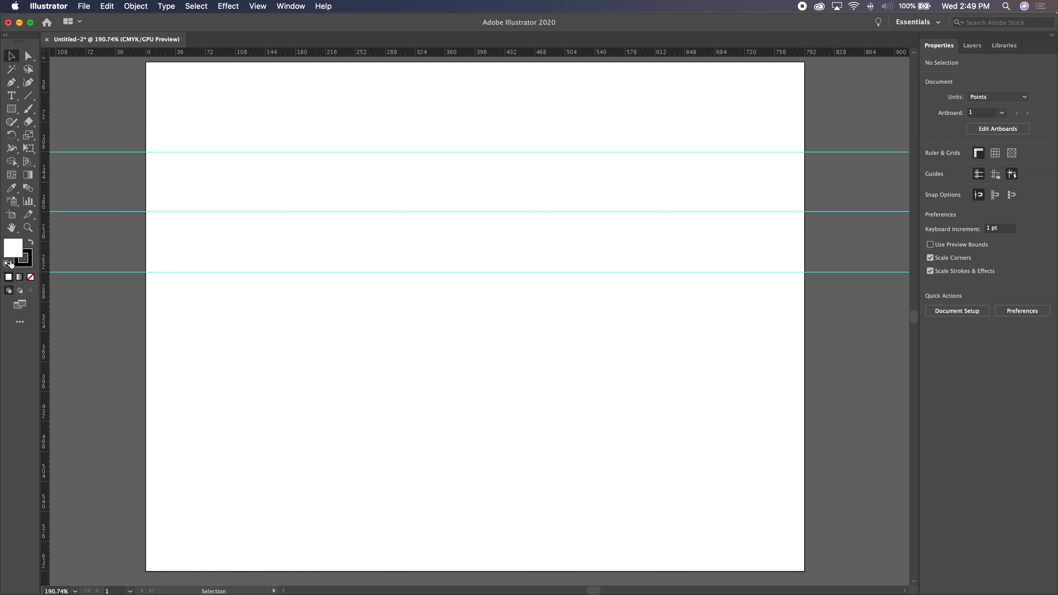
left_click(11, 83)
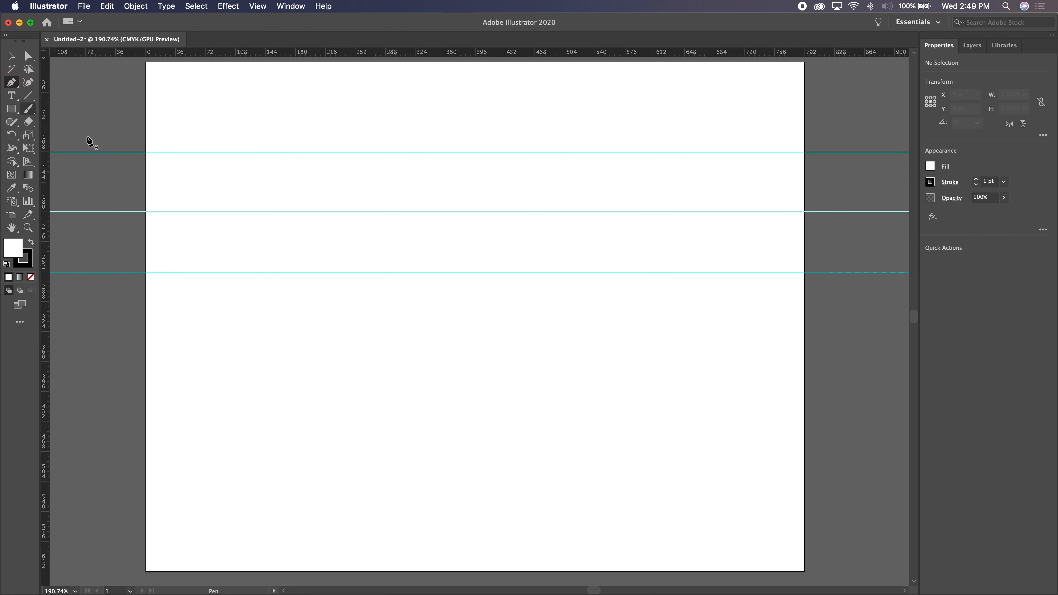
left_click(163, 178)
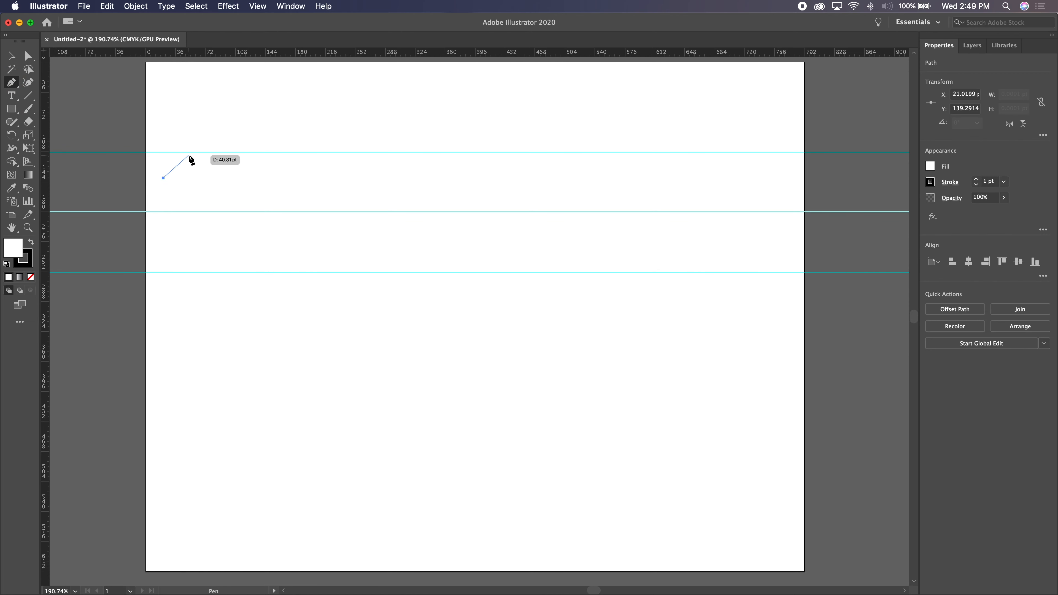
left_click_drag(214, 162, 203, 159)
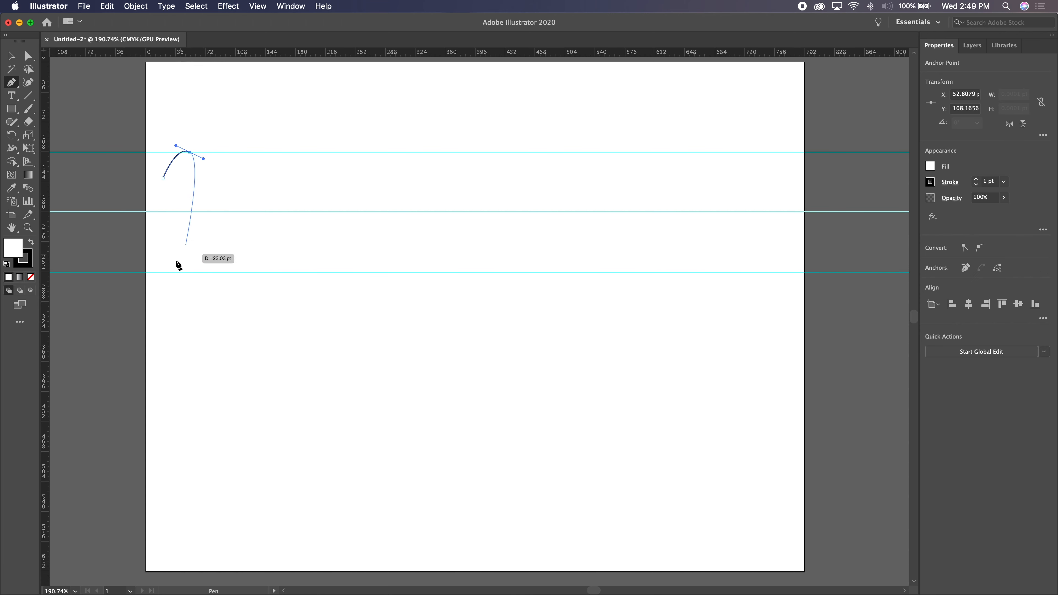
left_click(163, 272)
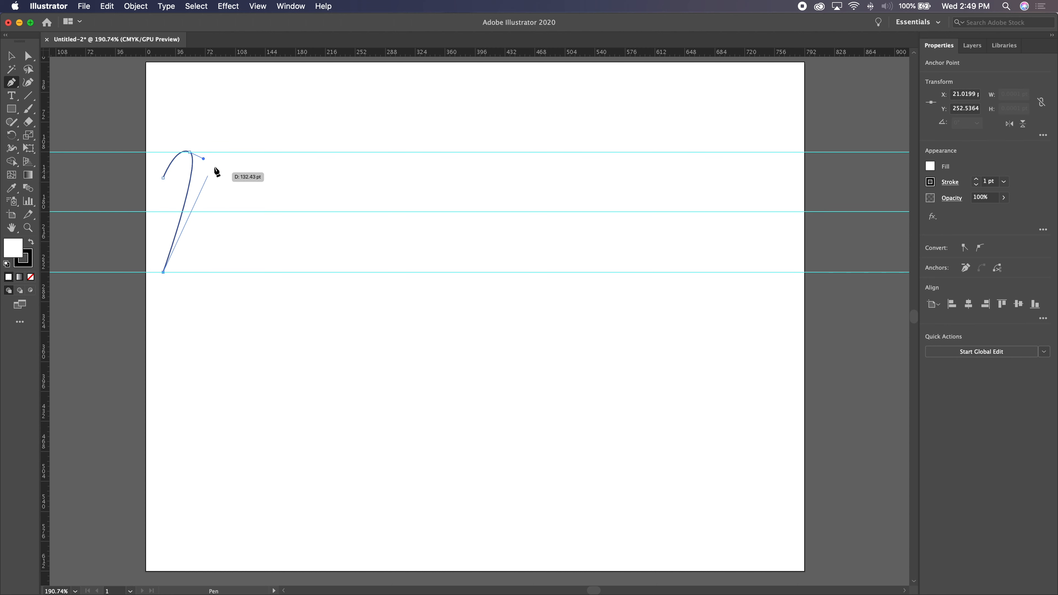
left_click(223, 152)
left_click_drag(224, 156, 246, 157)
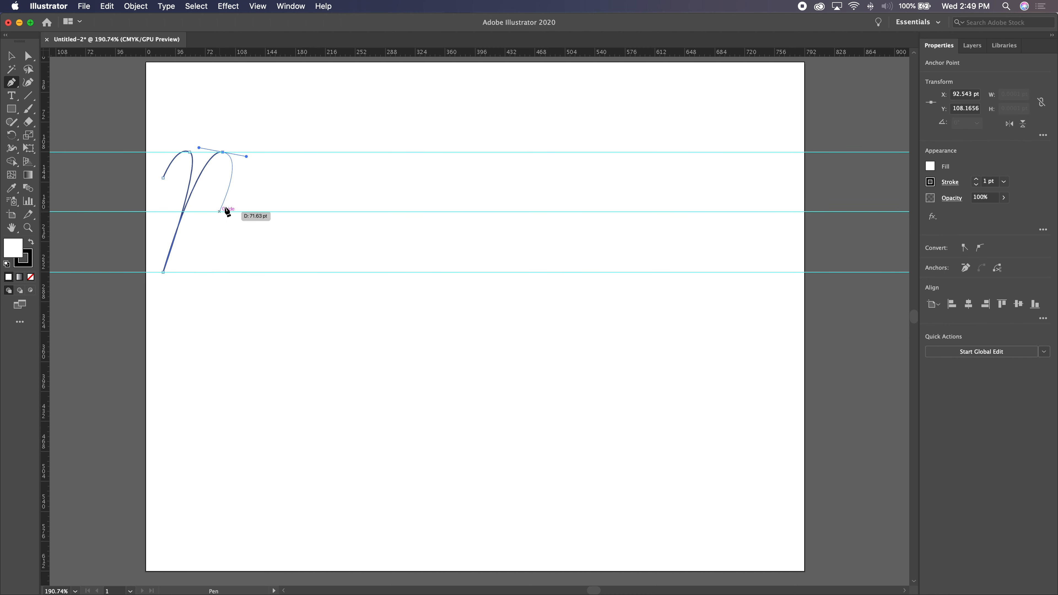
left_click(223, 212)
left_click_drag(268, 151, 300, 153)
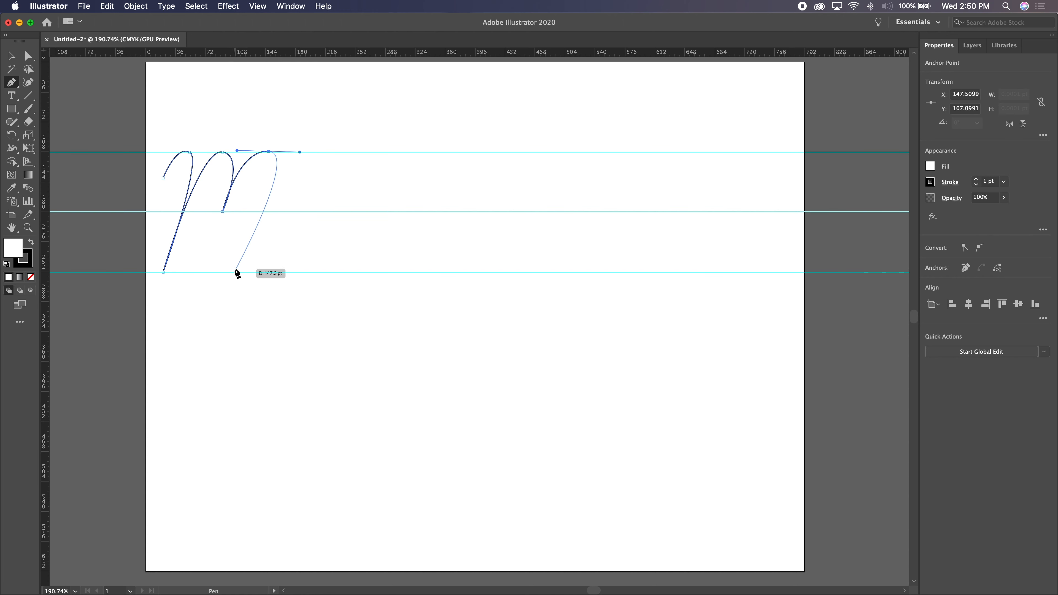
left_click_drag(235, 268, 285, 242)
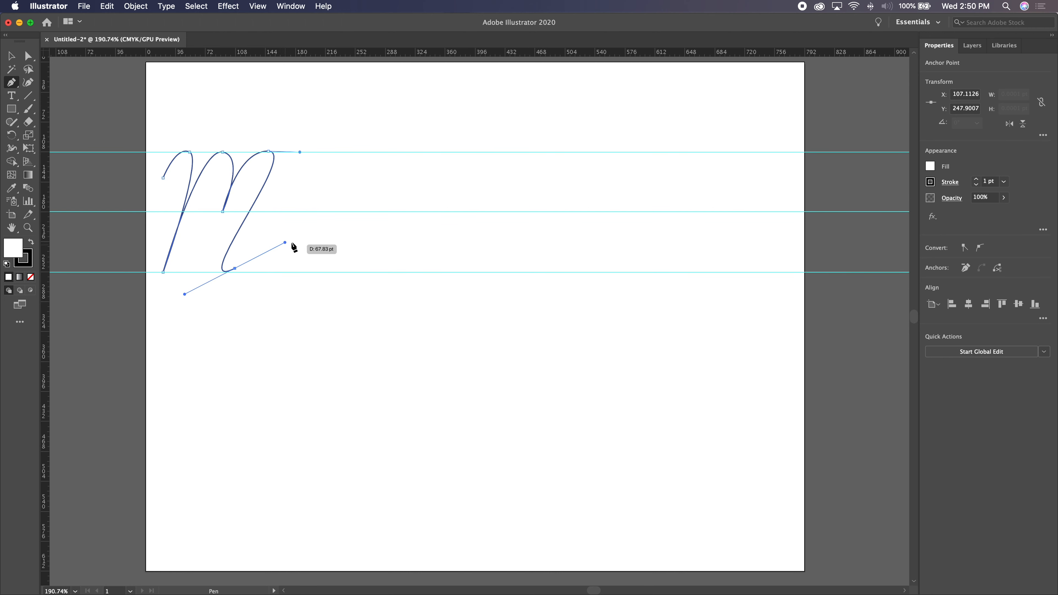
Step: Continue the same path with a connected cursive lowercase u and c, fitted roughly between the middle and lower guides
left_click(285, 204)
left_click_drag(279, 272, 321, 276)
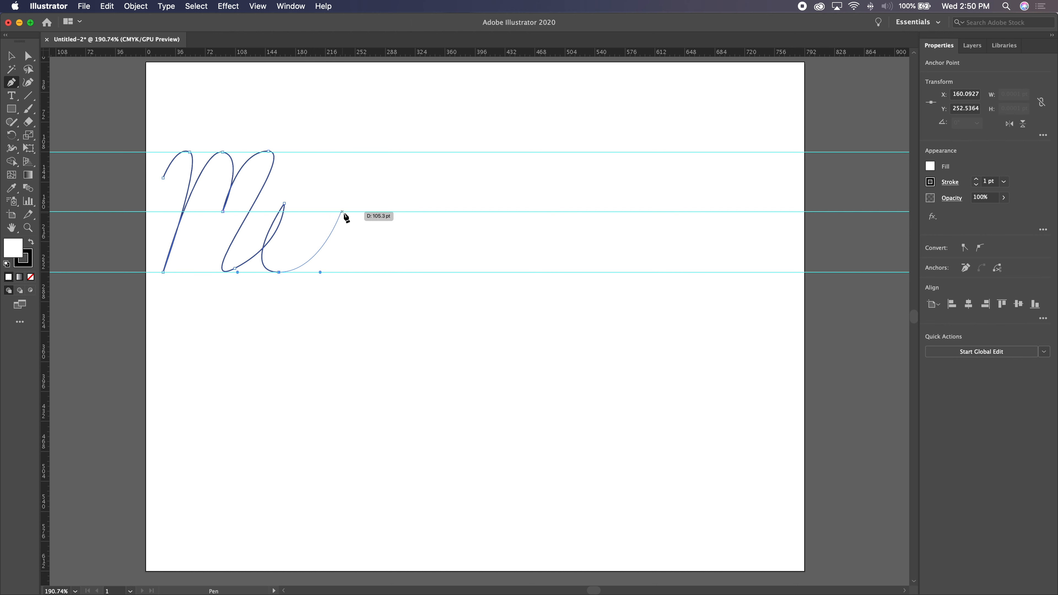
left_click_drag(355, 214, 414, 236)
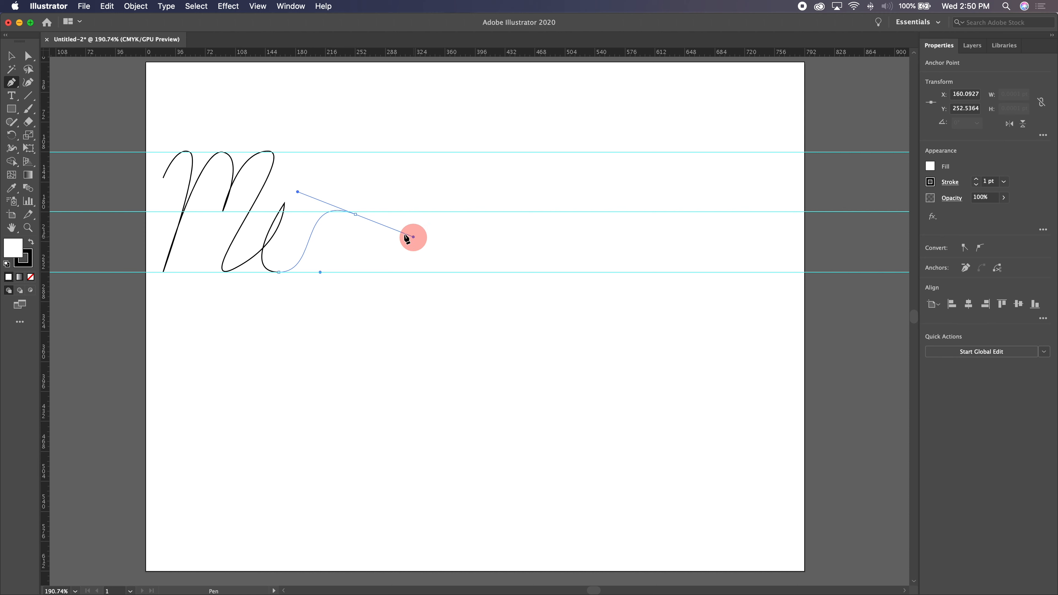
left_click_drag(356, 215, 311, 303)
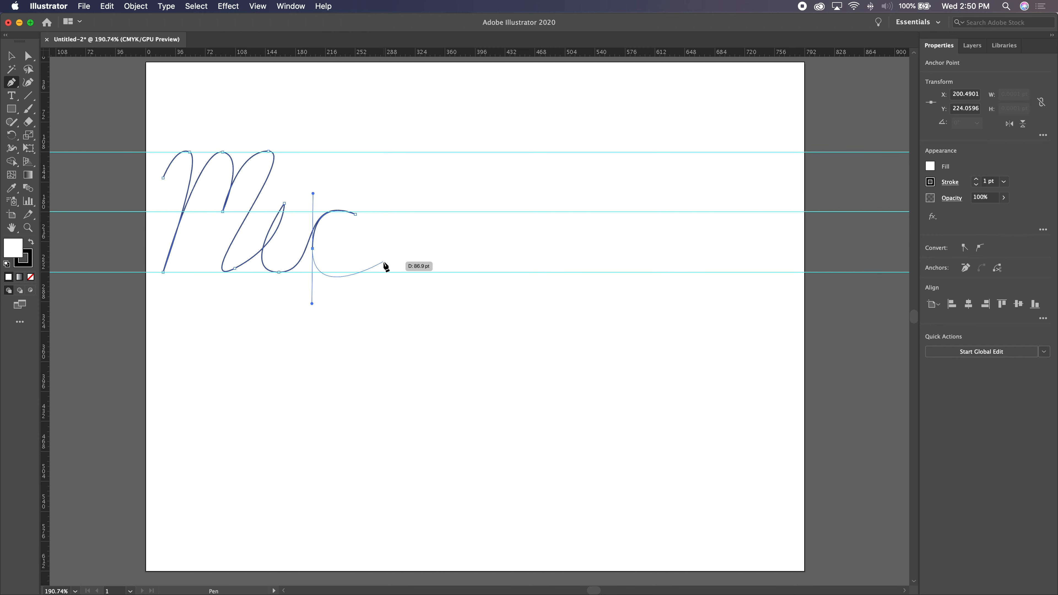
left_click_drag(377, 257, 383, 245)
Step: Add a cursive h with a looped ascender up to the upper guide and an arch at the middle guide, and end the path
left_click(389, 151)
left_click_drag(388, 151, 380, 146)
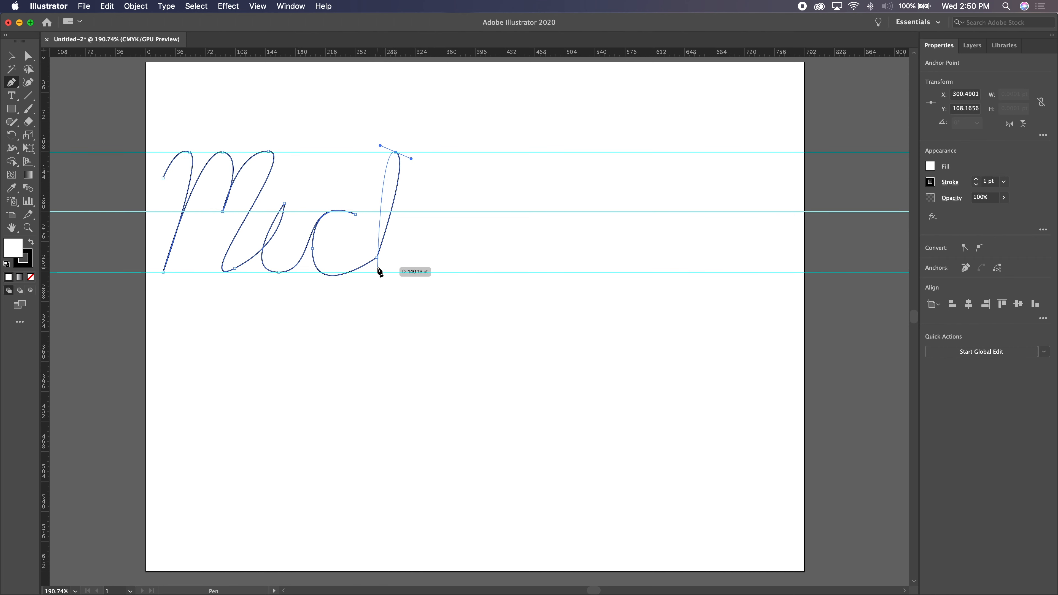
left_click(377, 267)
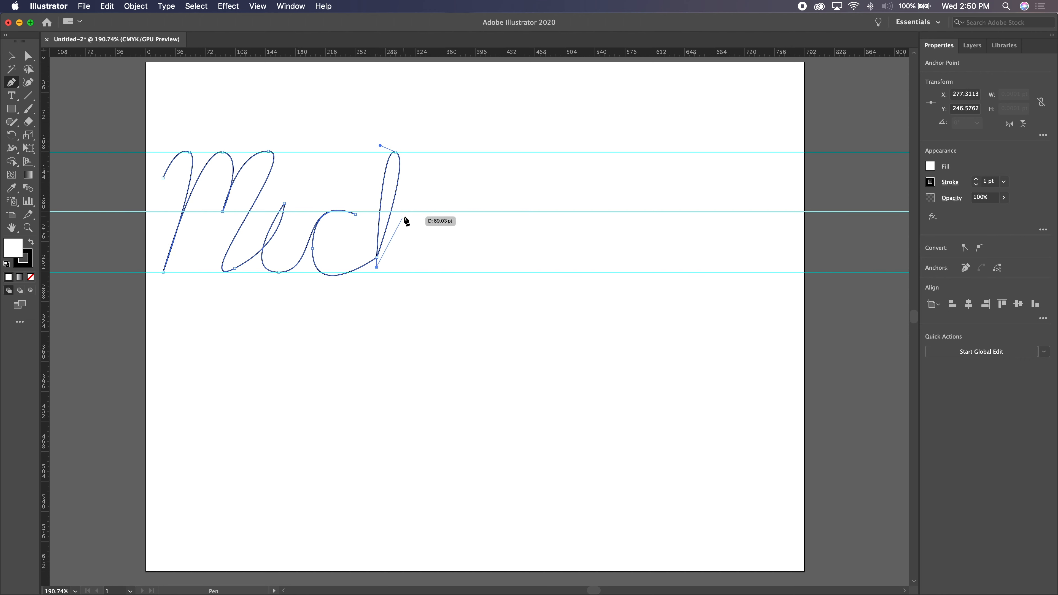
left_click_drag(404, 214, 442, 228)
left_click_drag(417, 270, 436, 265)
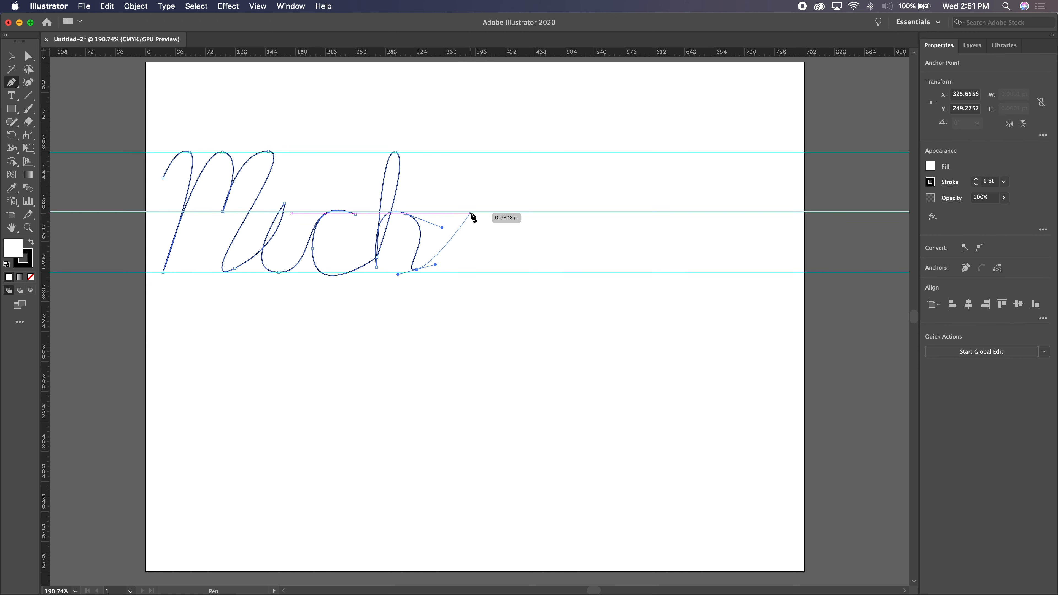
left_click(9, 57)
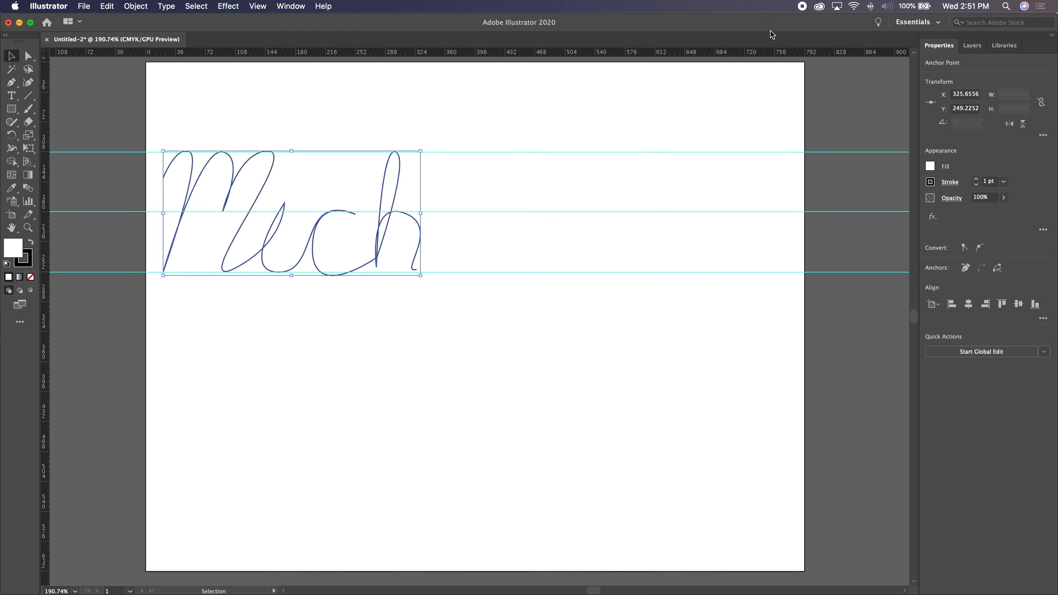